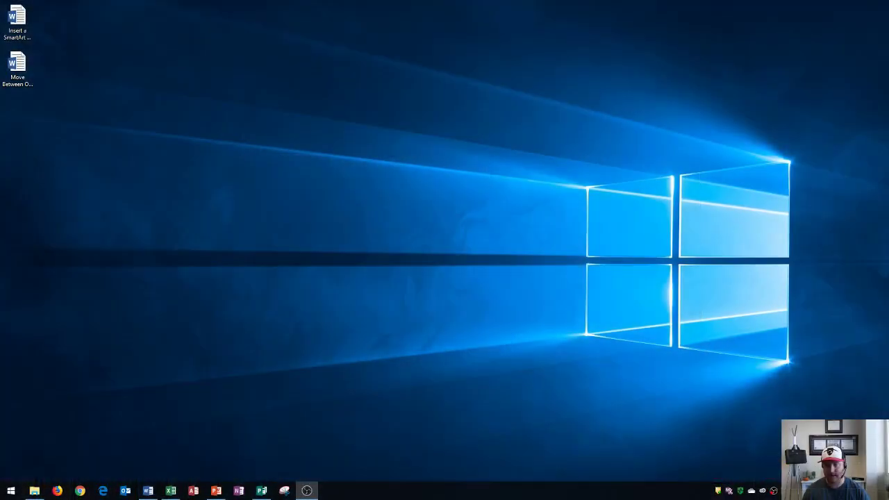
Open File Explorer at Quick access from the taskbar and drag it down to a smaller window.
click(246, 170)
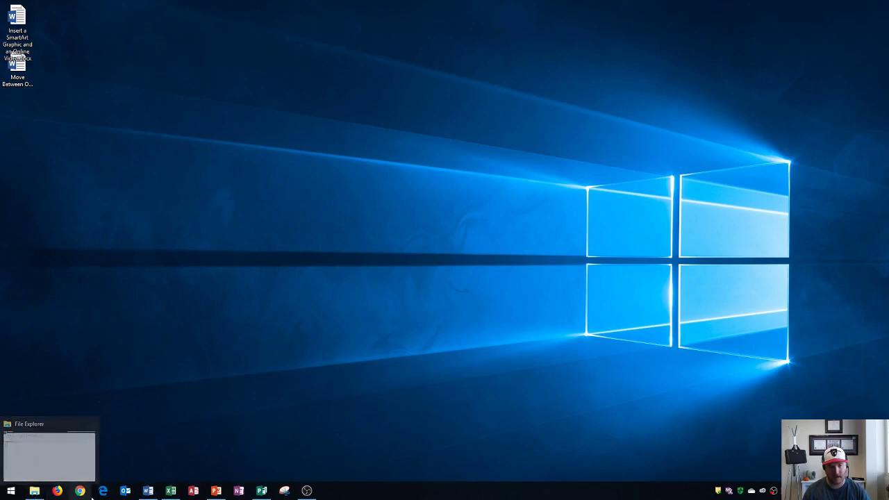
mouse_move(33, 494)
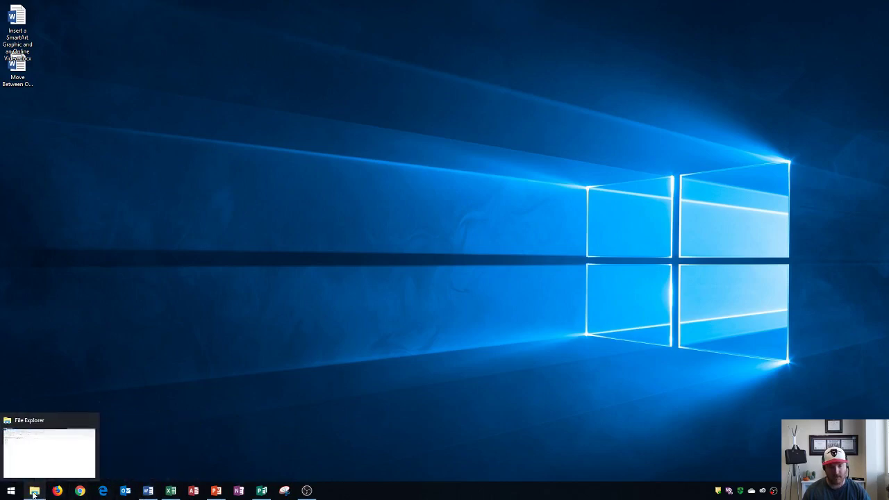
mouse_move(143, 492)
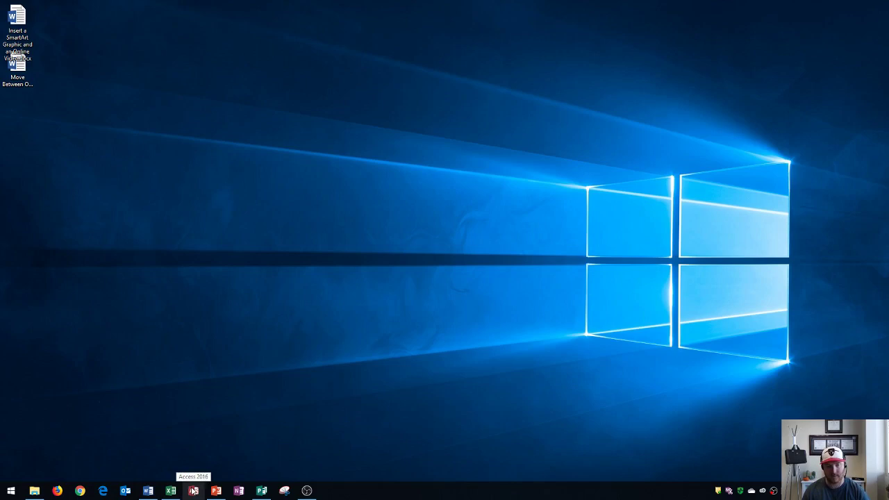
mouse_move(218, 490)
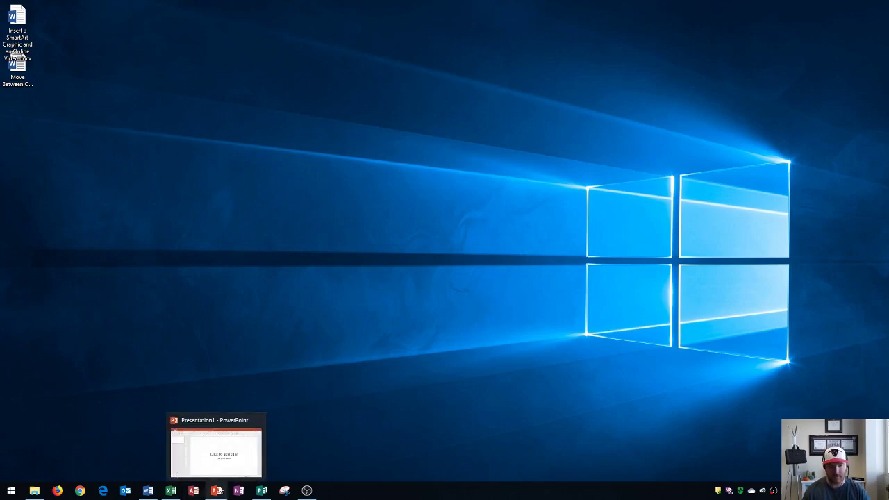
mouse_move(262, 491)
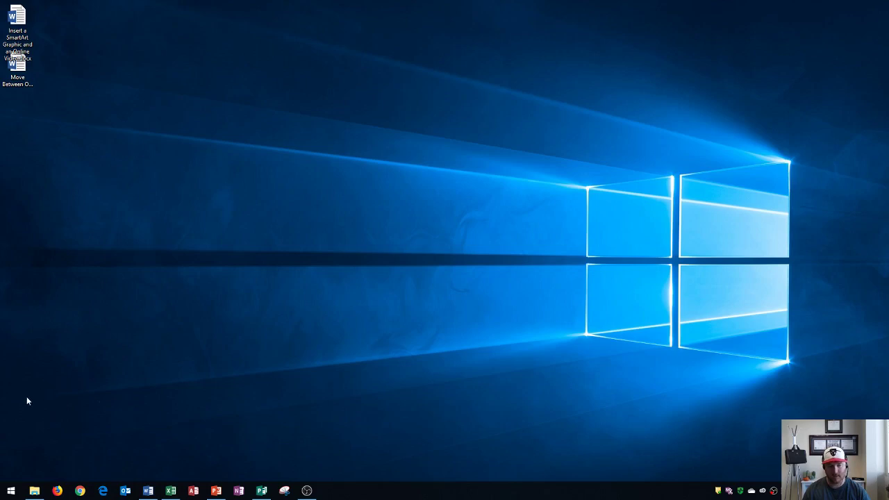
click(34, 492)
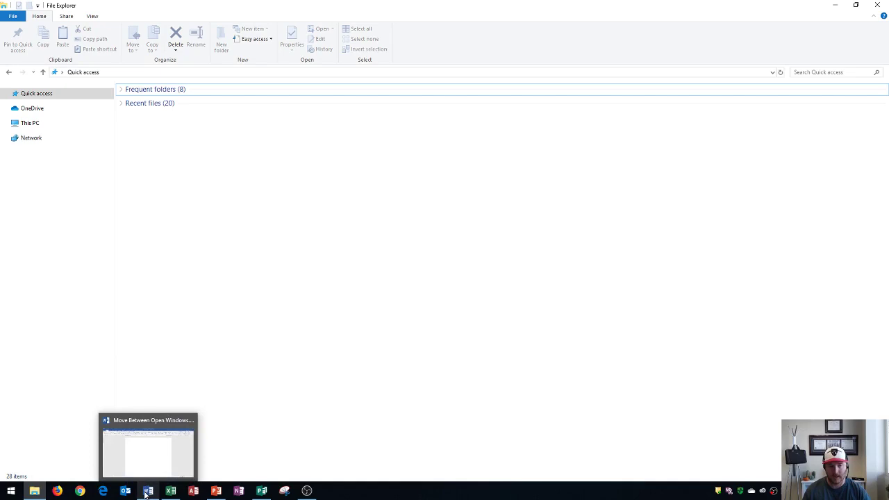
mouse_move(35, 493)
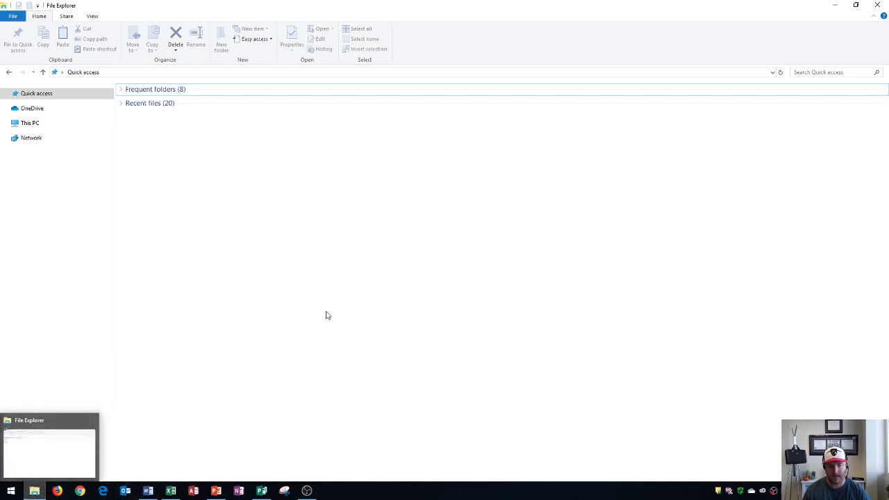
drag(711, 3, 345, 16)
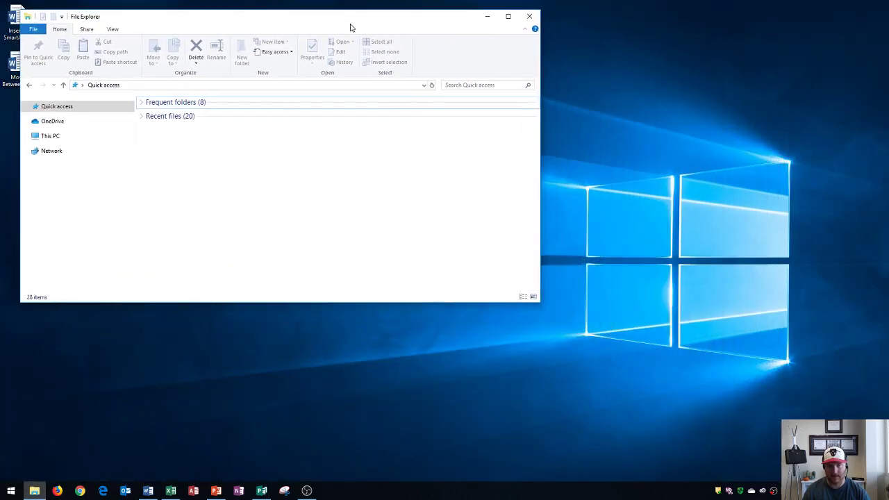
Snap File Explorer left and Move Between Open Windows.docx right, then type 'sasad' in it.
key(super+Left)
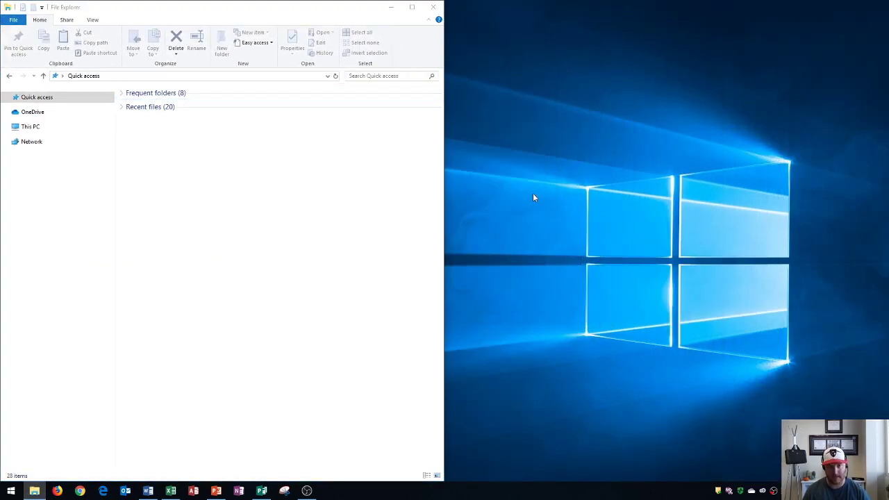
click(681, 111)
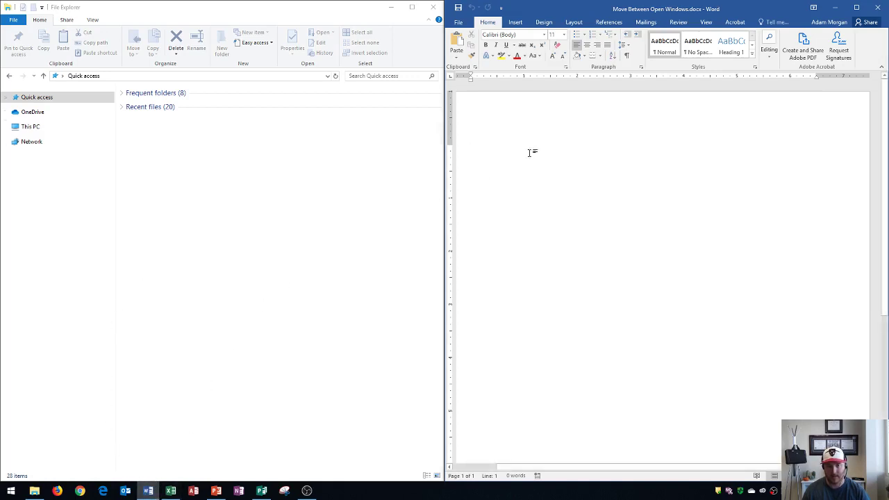
text(sasad)
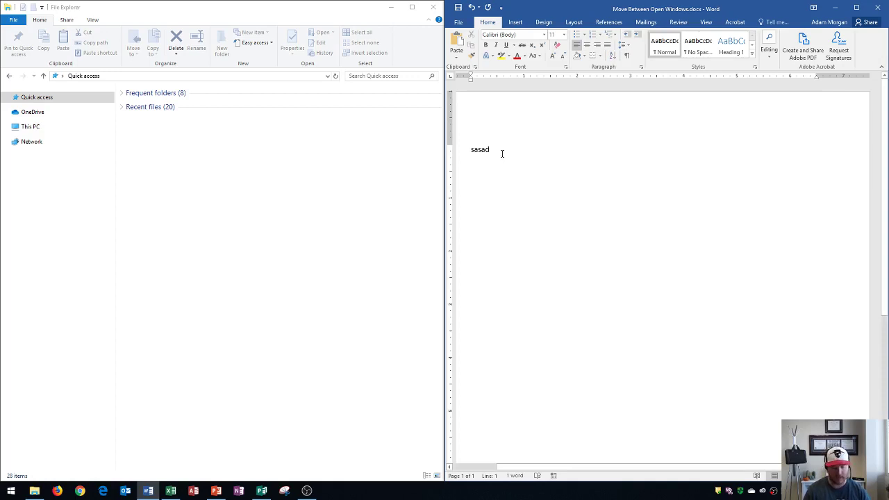
Open a maximized blank Document2, then bring Move Between Open Windows.docx back and maximize it.
key(ctrl+n)
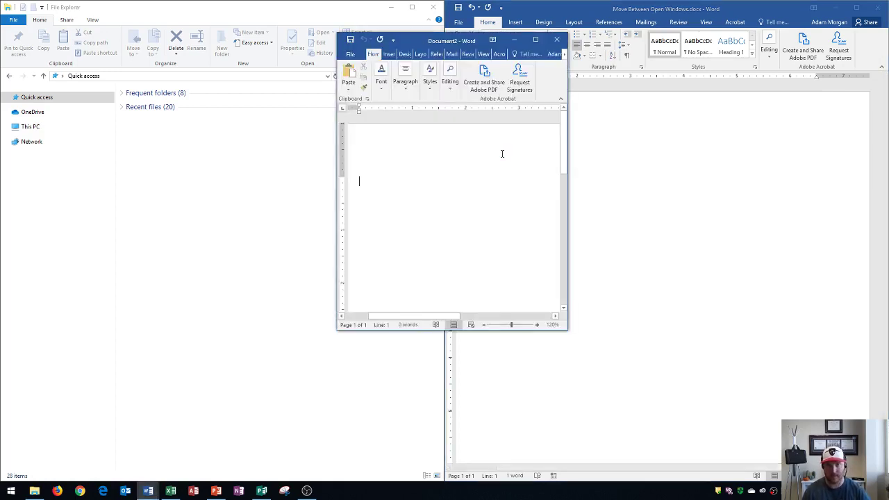
drag(522, 47, 223, 1)
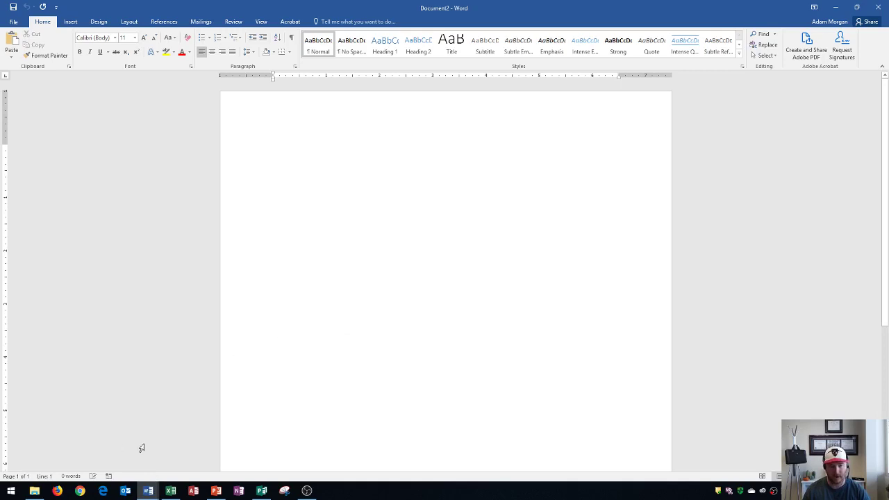
mouse_move(149, 493)
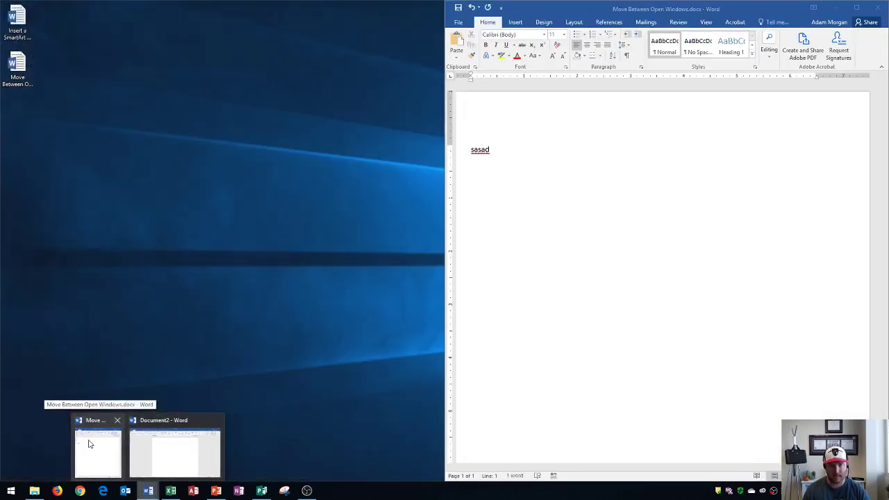
click(90, 443)
key(super+Up)
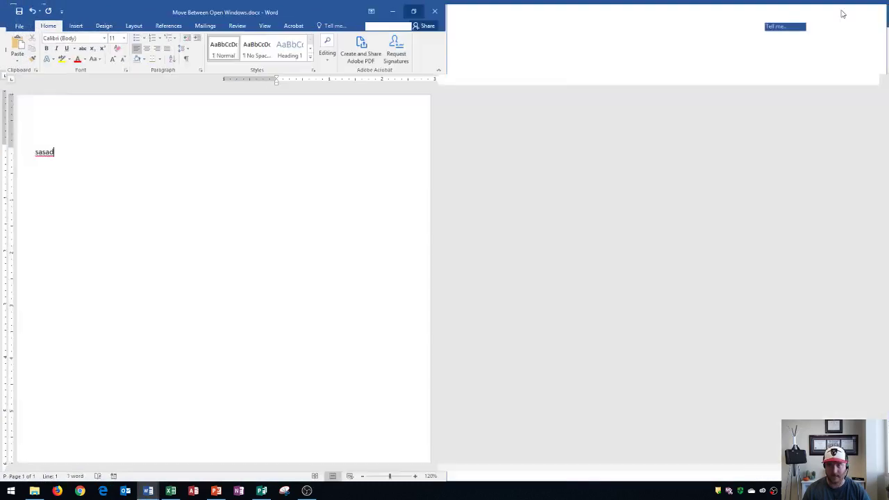
mouse_move(148, 490)
mouse_move(193, 449)
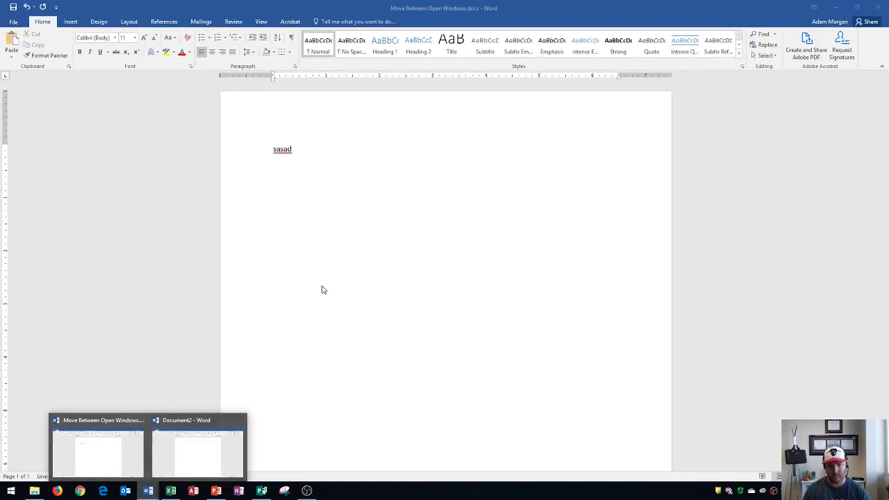
click(328, 293)
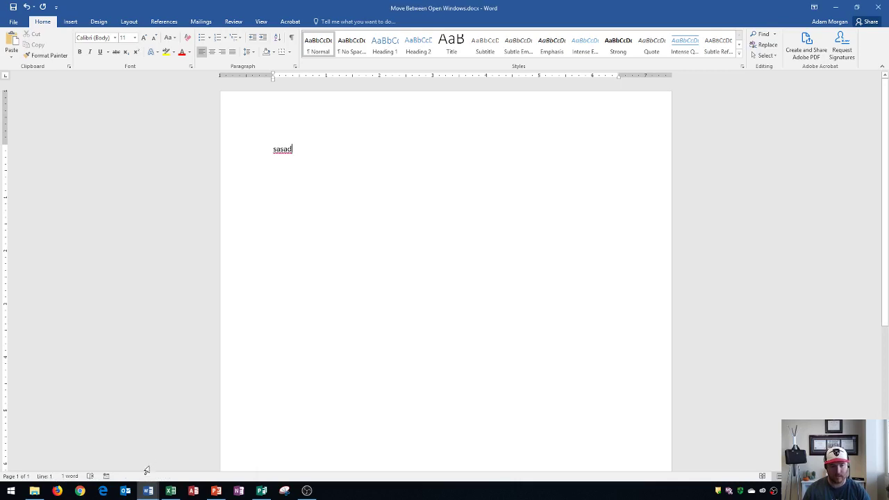
click(148, 492)
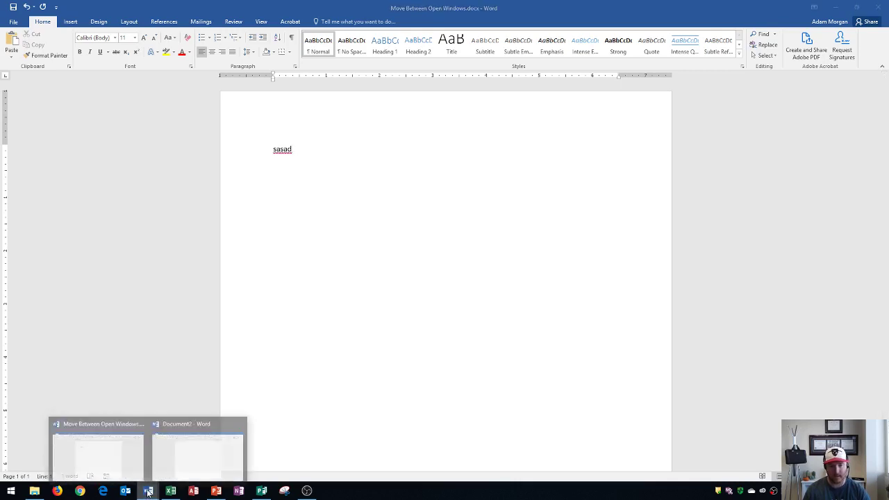
click(120, 453)
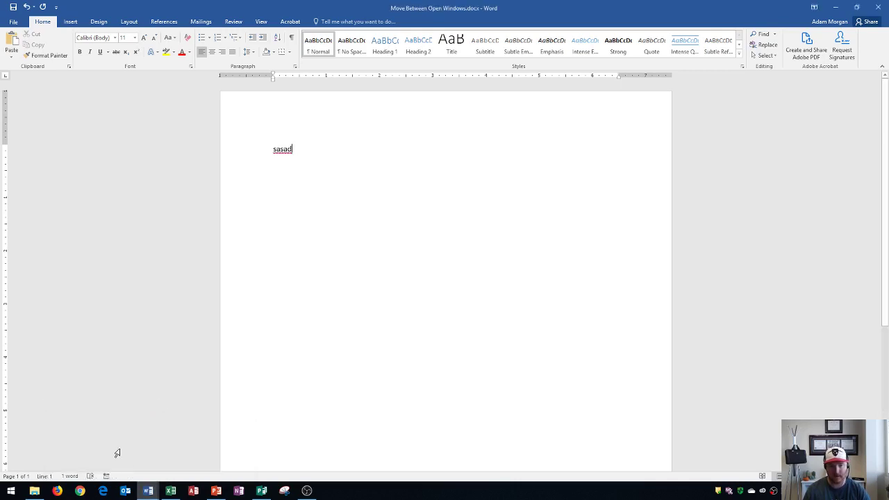
click(148, 491)
click(174, 442)
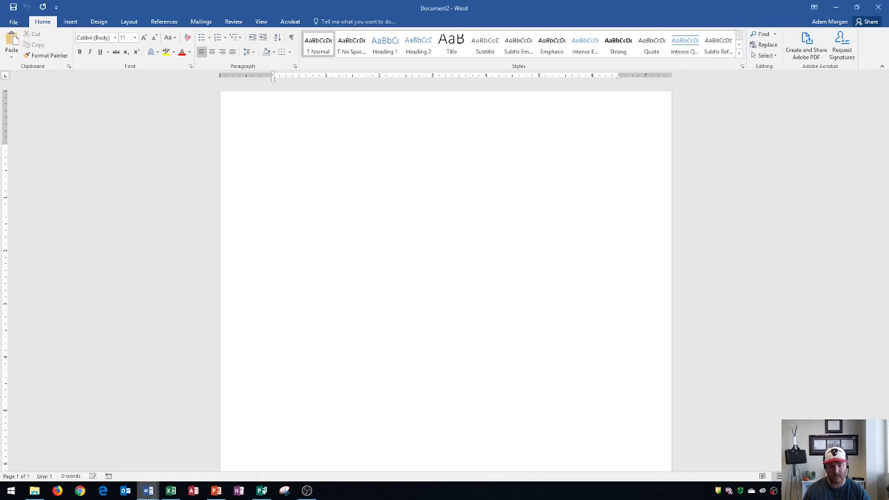
click(148, 491)
click(125, 455)
click(147, 491)
click(159, 465)
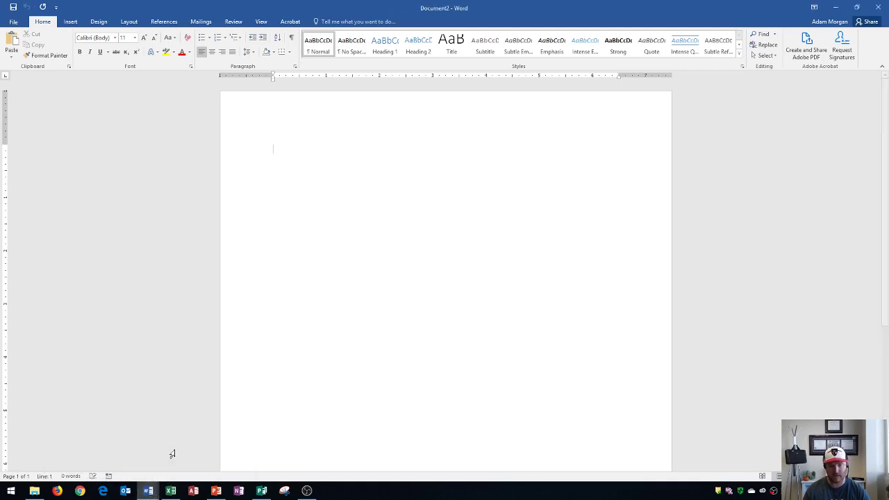
click(148, 491)
click(129, 461)
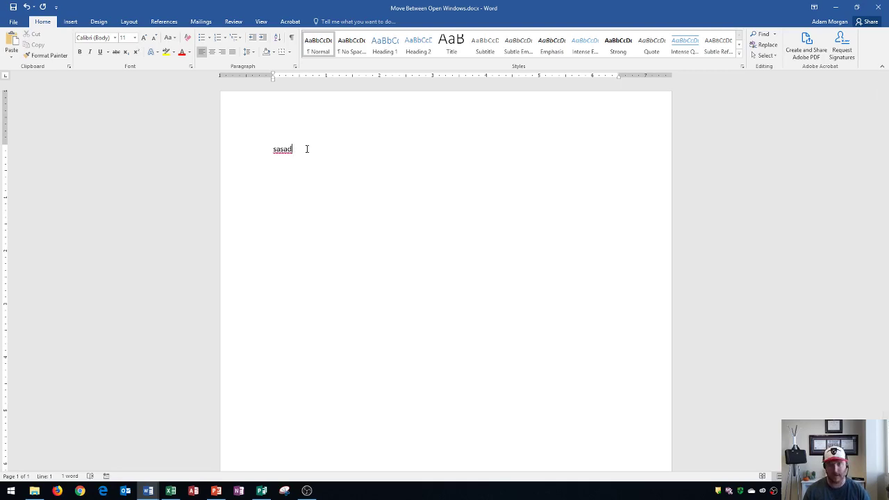
Toggle with Alt+Tab between Document2 and Move Between Open Windows.docx, ending on the sasad document.
key(alt+Tab)
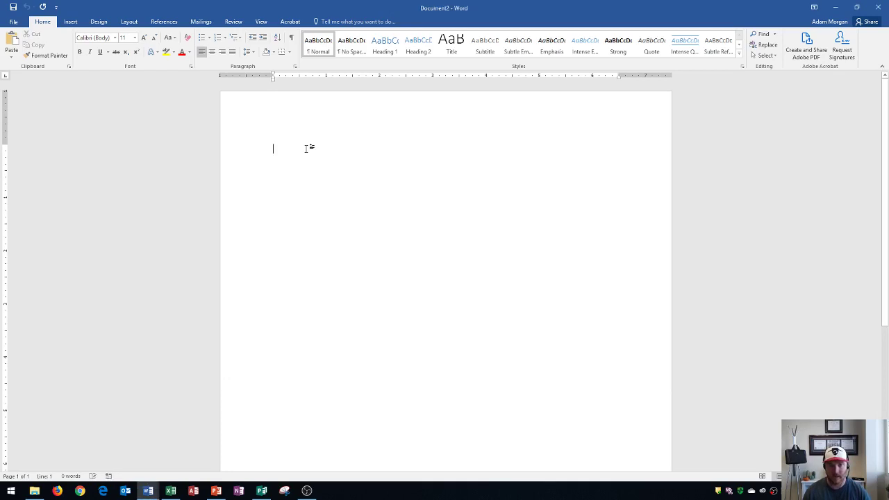
key(alt+Tab)
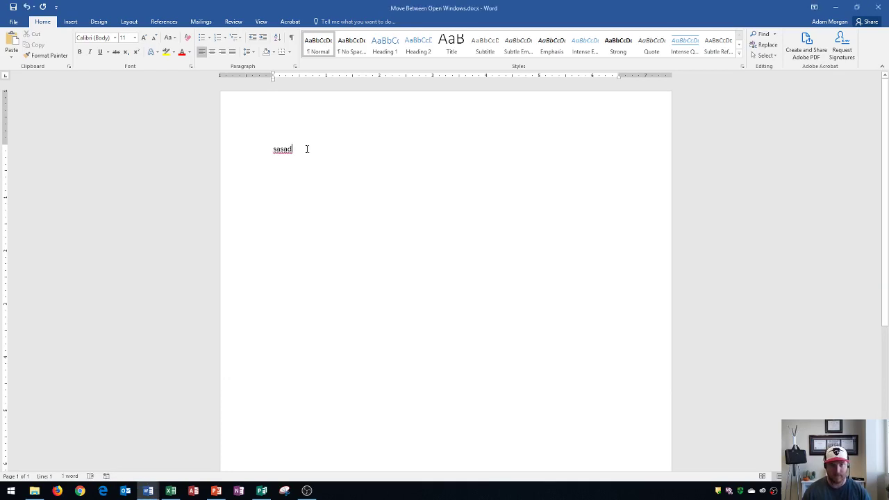
key(alt+Tab)
key(alt+Tab)
key(alt+Tab)
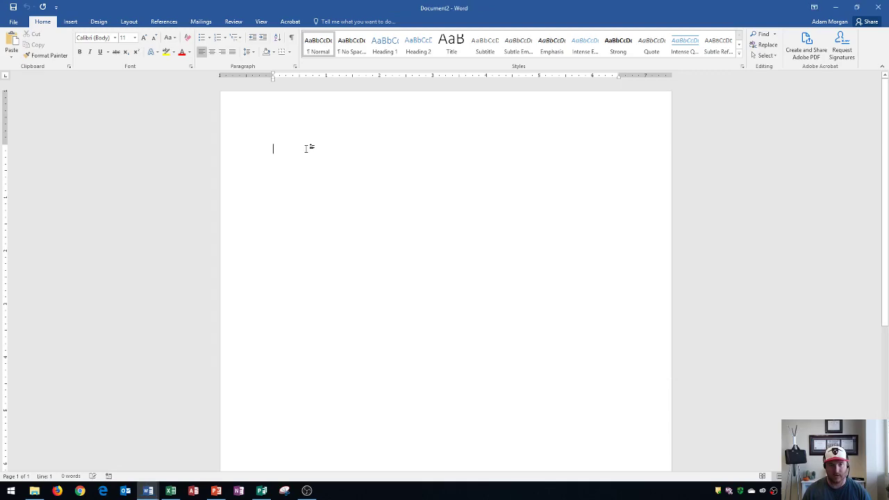
key(alt+Tab)
key(alt+Tab)
key(alt+Tab)
key(alt+Tab)
key(alt+Tab)
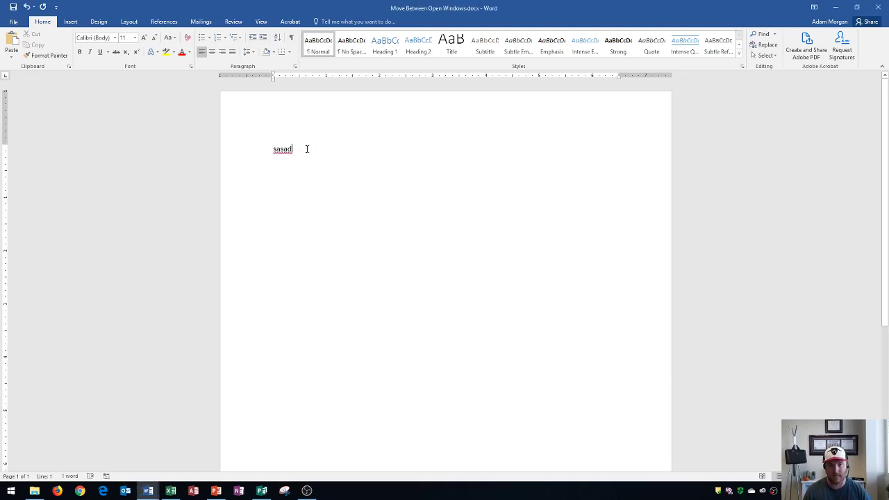
key(alt+Tab)
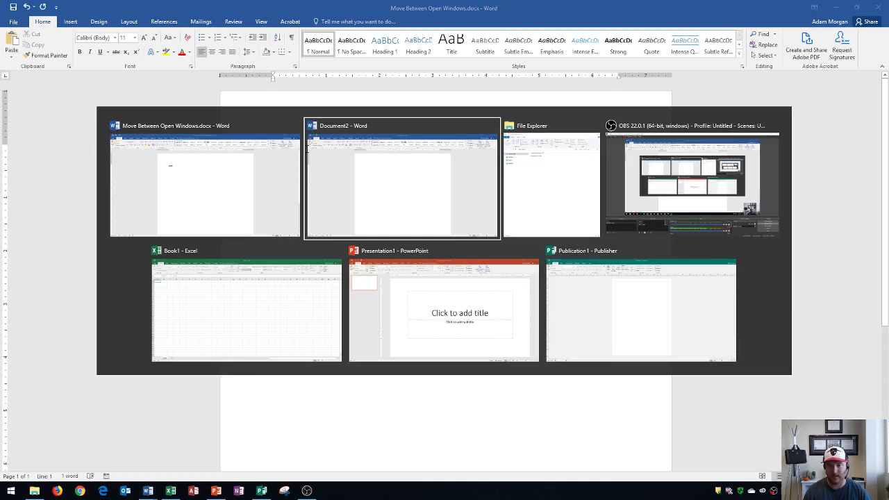
Alt+Tab to PowerPoint's Presentation1, then choose Publication1 in Publisher from the switcher.
key(alt+Tab)
key(alt+Tab)
key(alt+Tab)
key(alt+Tab)
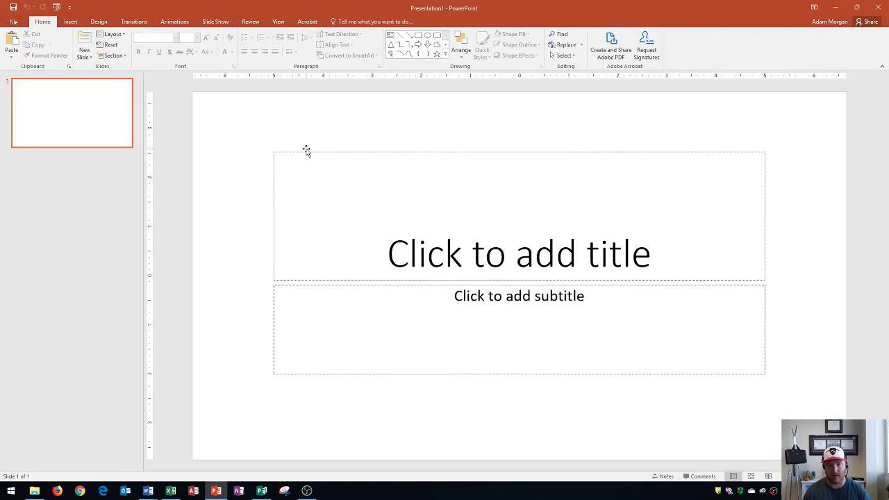
key(alt+Tab)
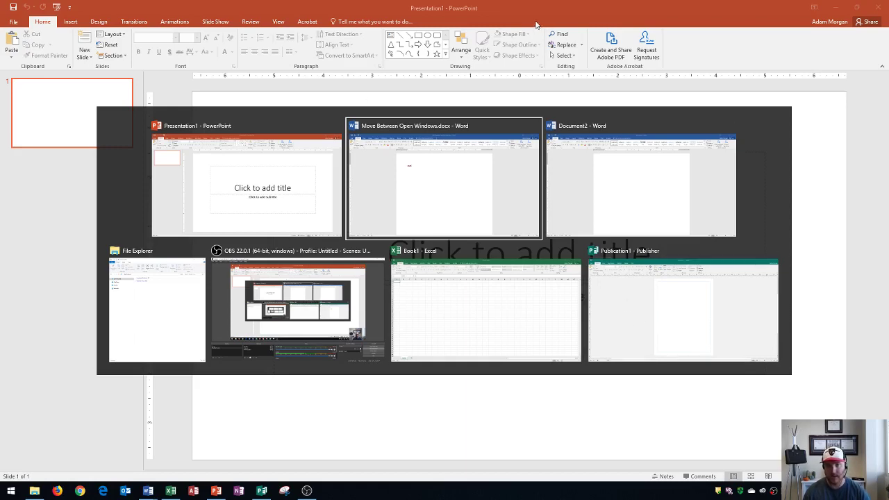
key(Right)
key(Right)
key(Right)
key(Right)
key(Right)
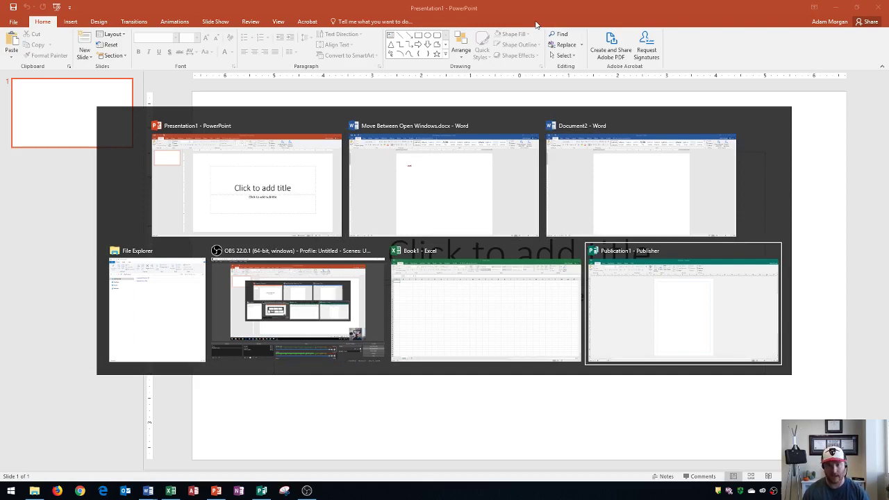
key(Return)
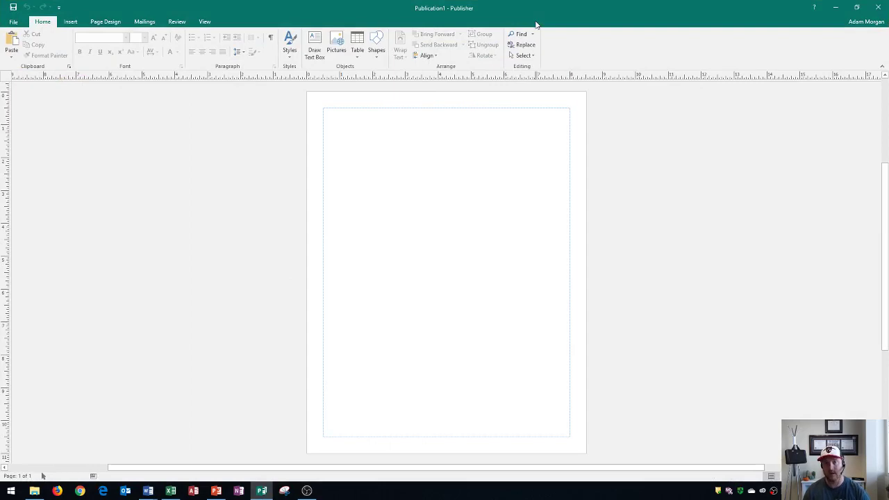
Alt+Tab between Publisher's Publication1 and PowerPoint's Presentation1, then call up the window switcher.
key(alt+Tab)
key(alt+Tab)
key(alt+Tab)
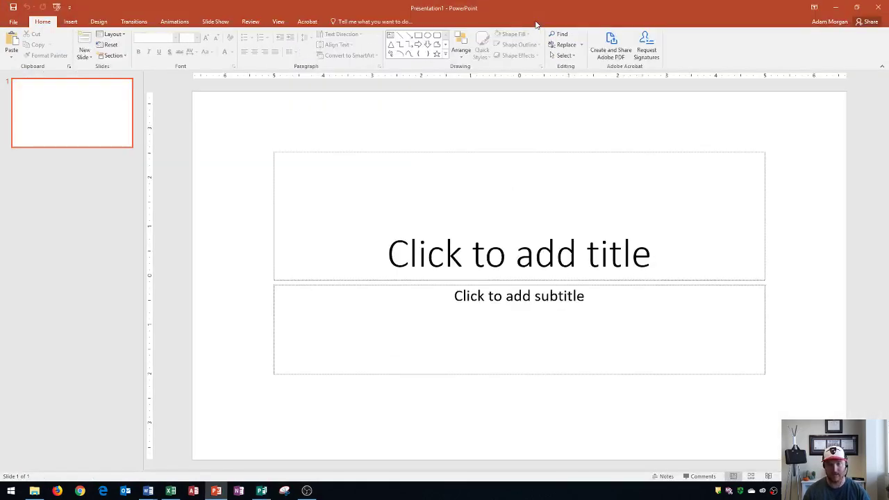
key(alt+Tab)
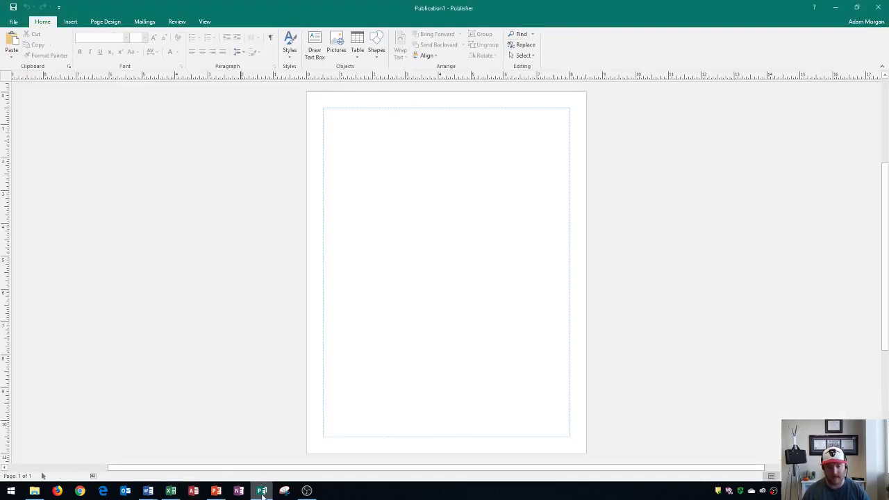
key(alt+Tab)
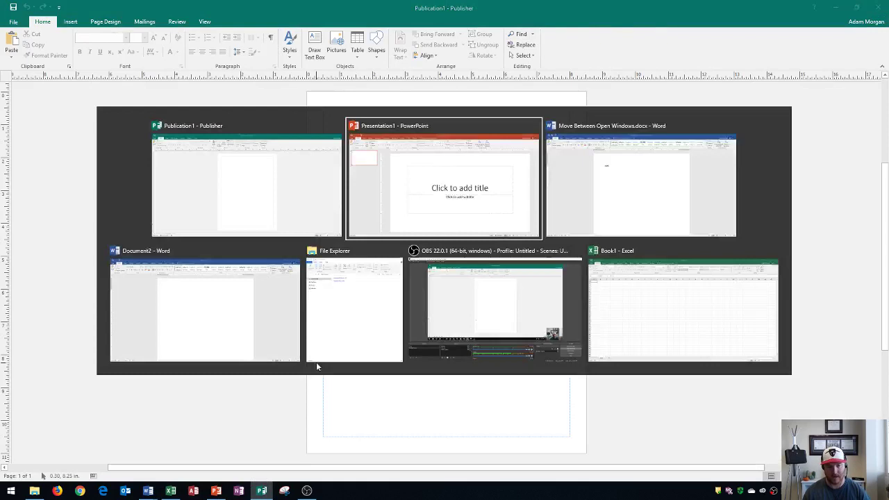